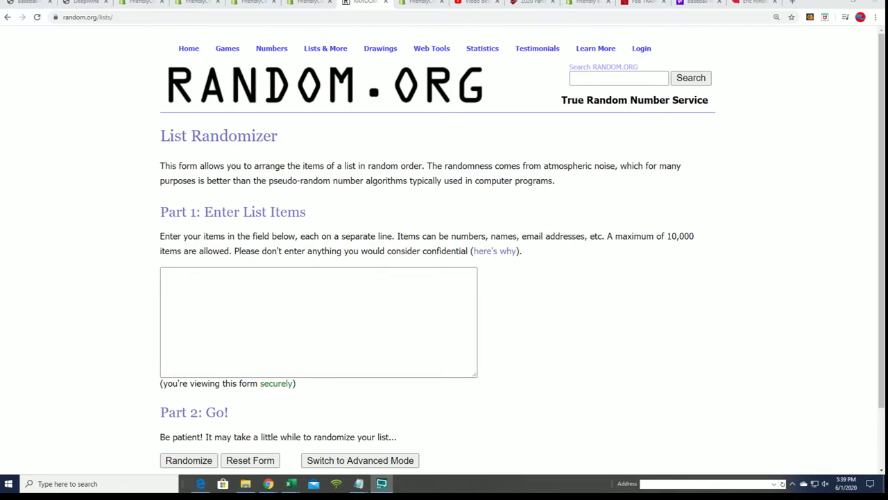
- Copy the full list of participant names from the Notepad file and paste it into the List Randomizer's items field
click(359, 484)
drag(428, 50, 526, 49)
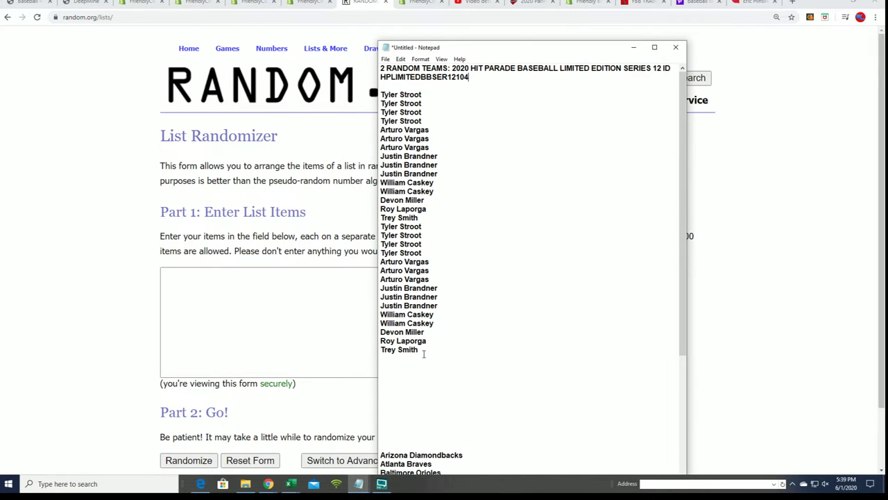
drag(420, 351, 381, 95)
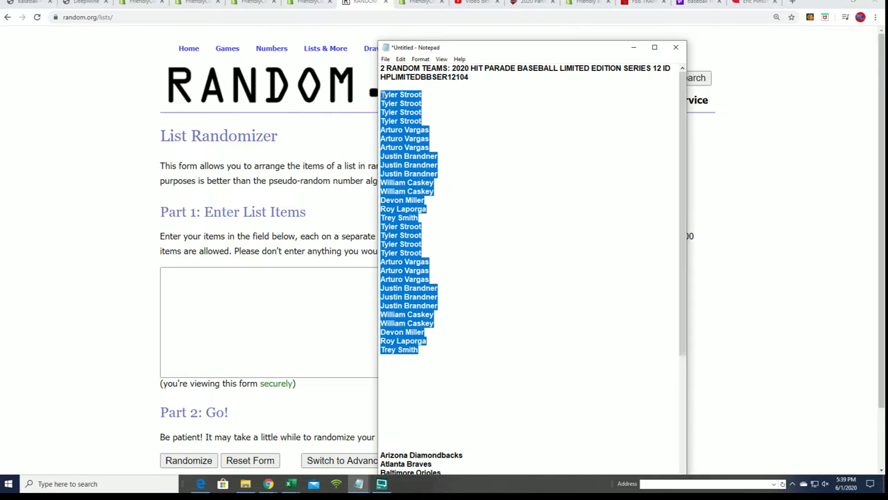
right_click(399, 108)
click(425, 135)
click(219, 281)
right_click(219, 281)
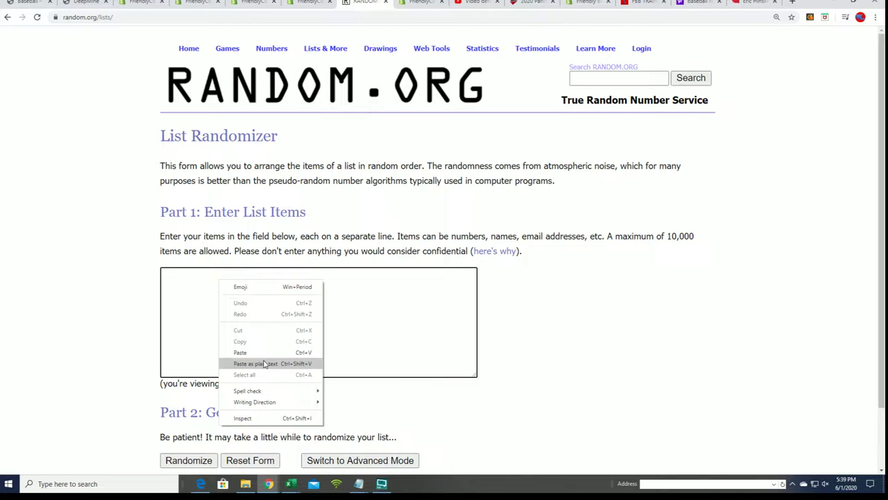
click(254, 352)
- Randomize the participant name list seven times in a row
scroll(620, 361, down, 1)
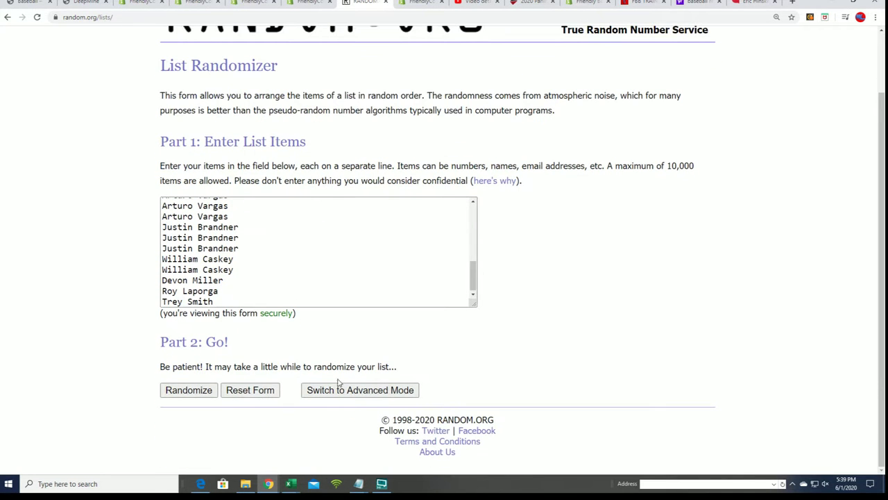
click(186, 390)
scroll(173, 393, down, 2)
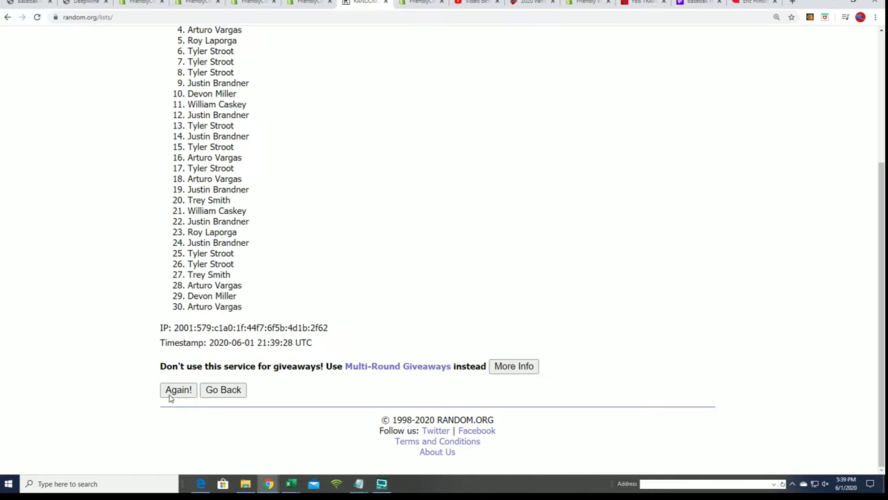
click(178, 390)
scroll(168, 402, down, 2)
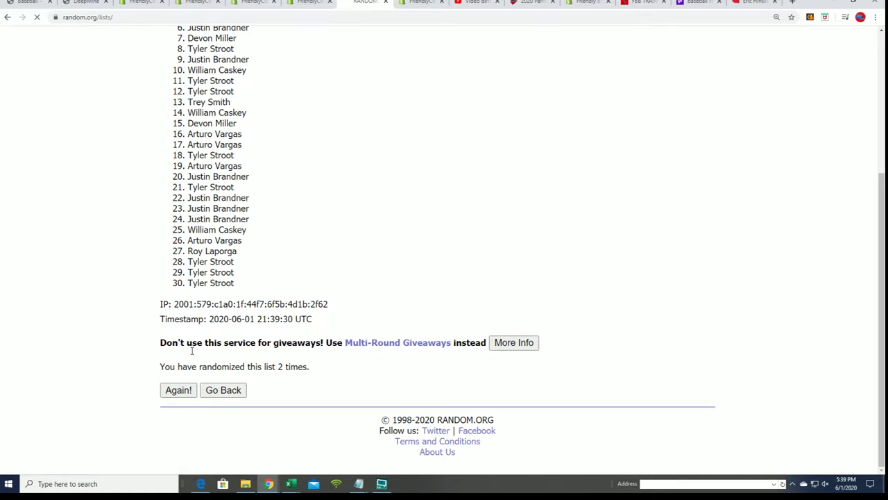
scroll(242, 294, down, 5)
click(178, 390)
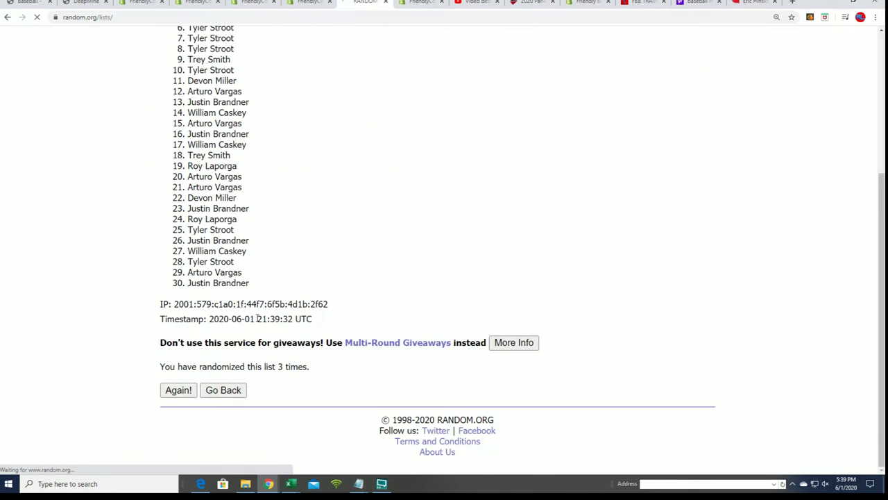
scroll(257, 367, down, 5)
click(178, 390)
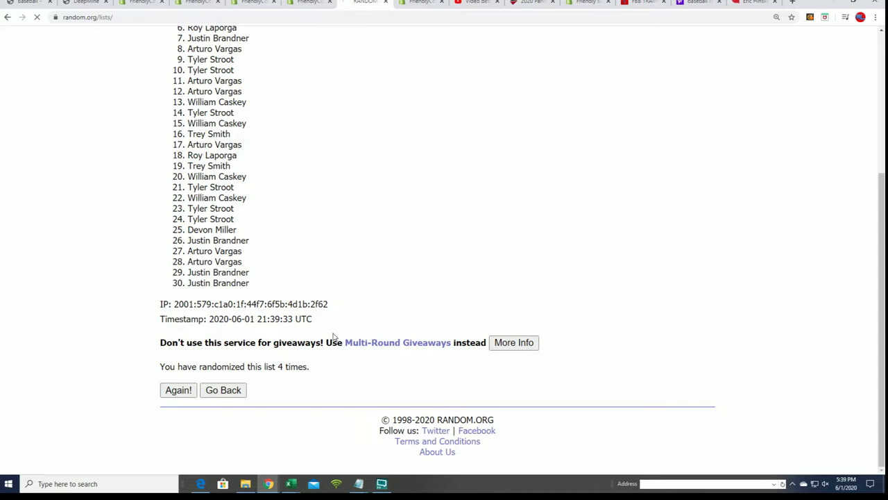
scroll(366, 351, down, 5)
click(178, 390)
scroll(310, 407, down, 3)
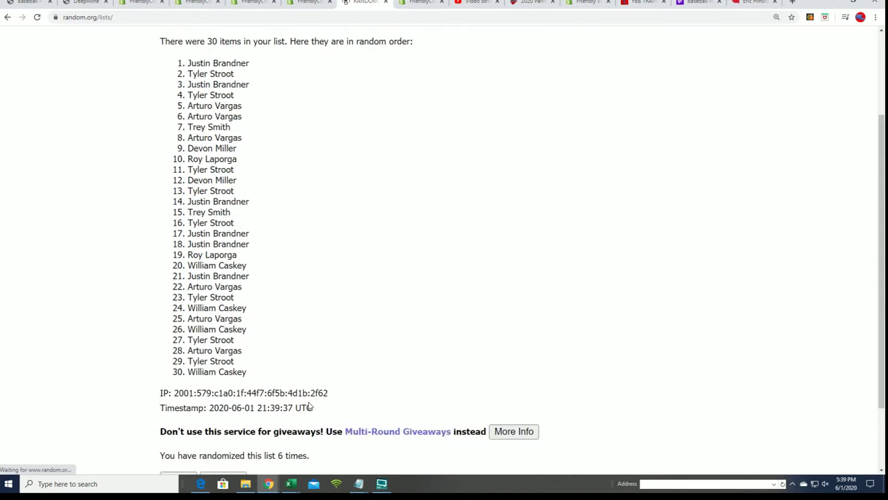
scroll(310, 407, down, 3)
click(178, 390)
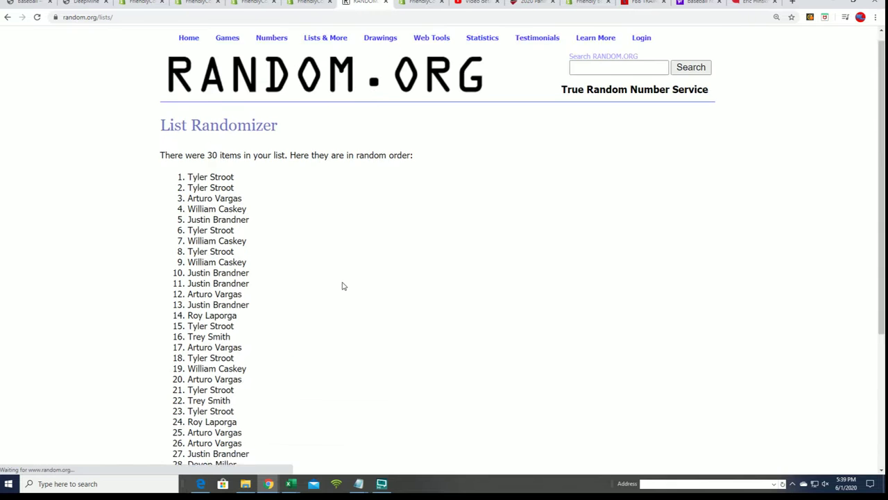
- Copy all the names of the final randomized list and switch to the Excel workbook with the OWNERS and TEAMS columns
scroll(342, 286, down, 2)
drag(188, 41, 252, 360)
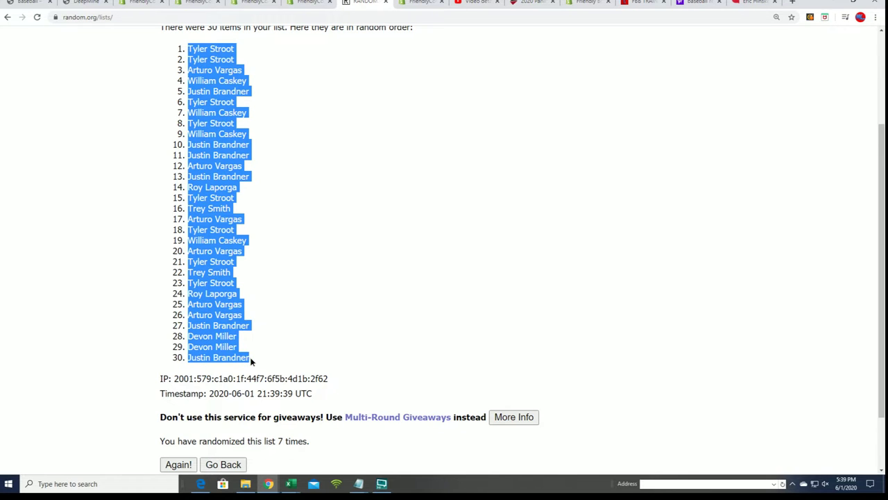
right_click(221, 316)
click(224, 320)
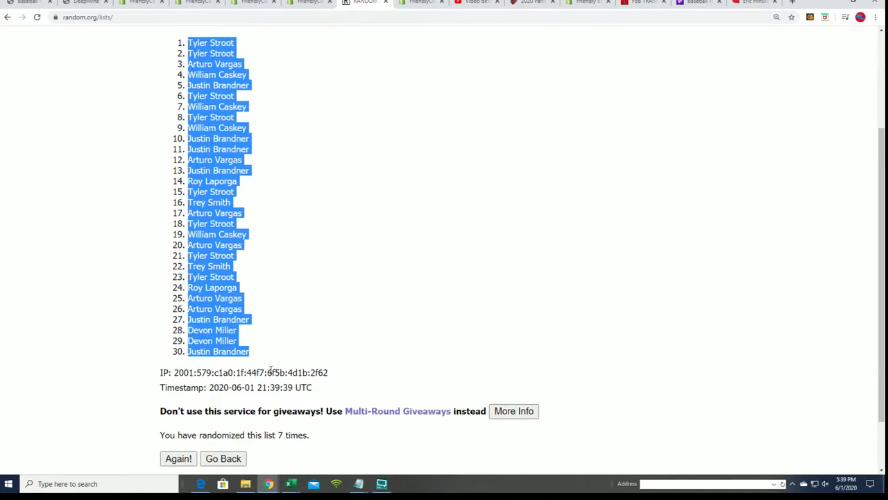
scroll(281, 312, up, 2)
key(alt+Tab)
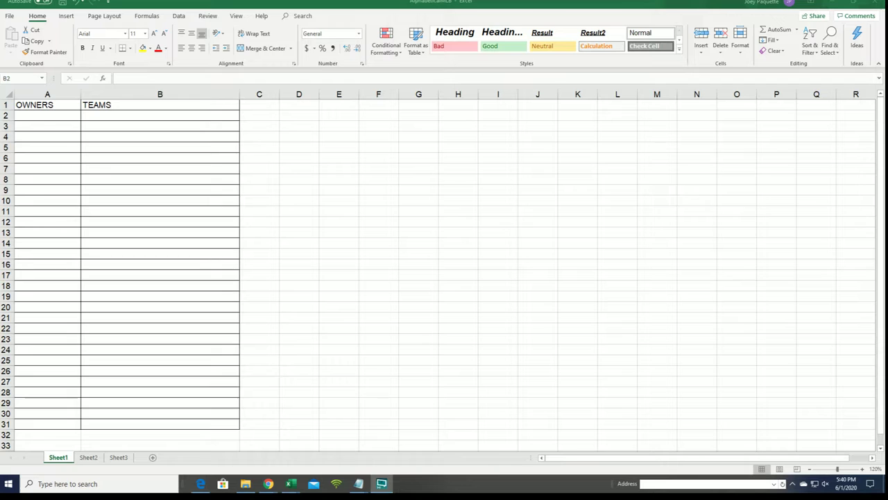
- Restore the Excel window to a smaller size over the browser, copy the selected randomized names again and return to Excel
click(27, 115)
right_click(27, 116)
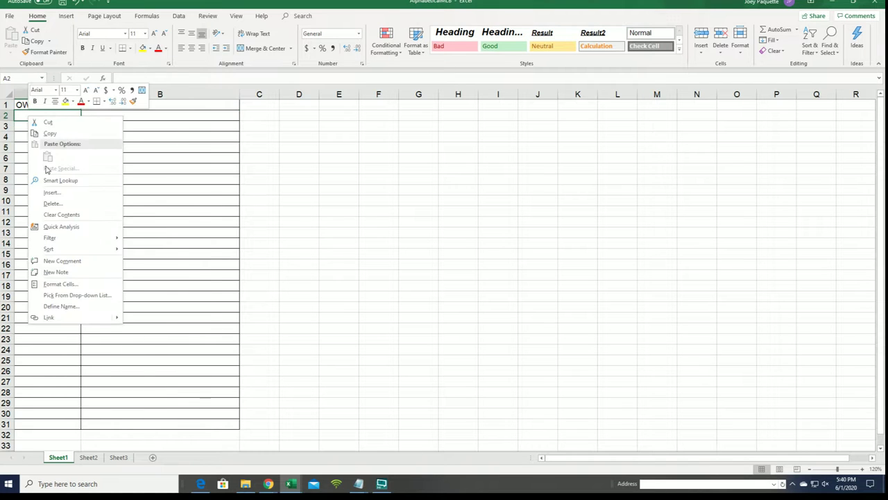
double_click(195, 6)
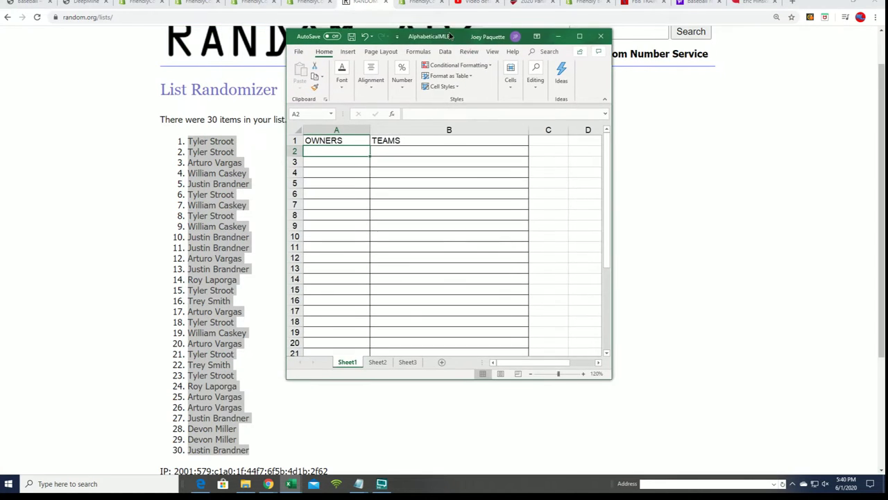
right_click(218, 180)
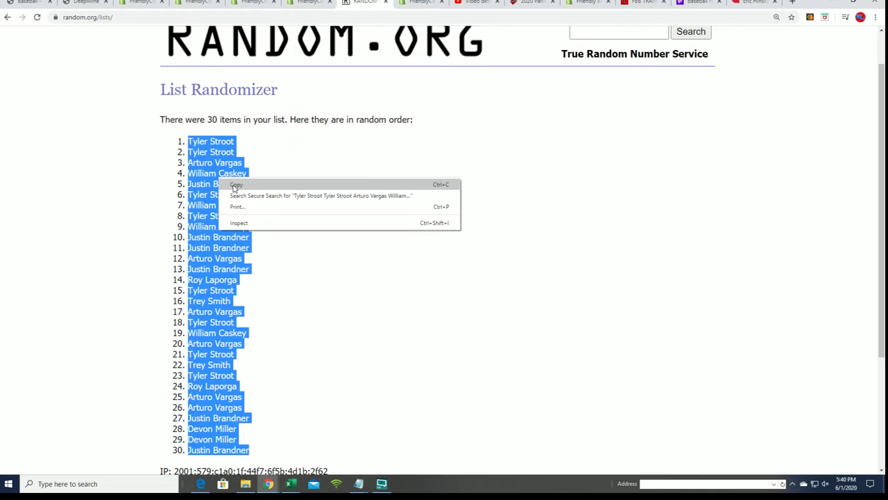
click(235, 186)
key(alt+Tab)
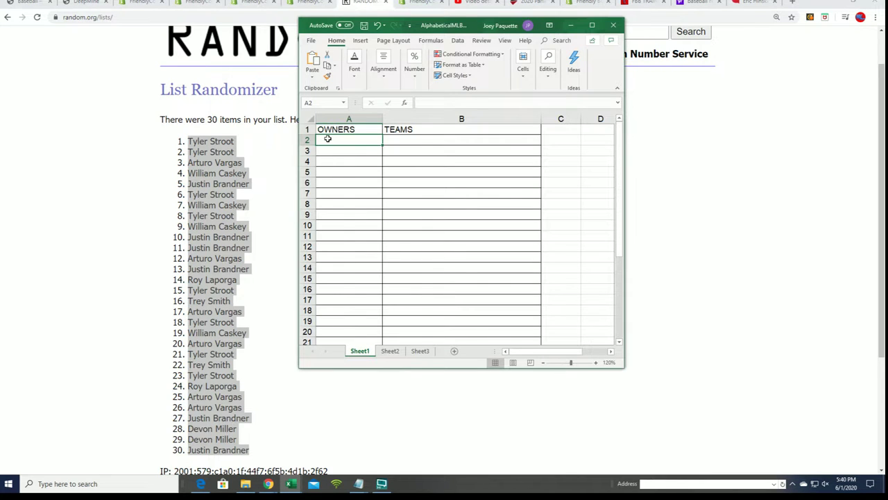
- Paste the randomized names as text into the OWNERS column starting at cell A2, using Paste Special
right_click(326, 139)
click(362, 190)
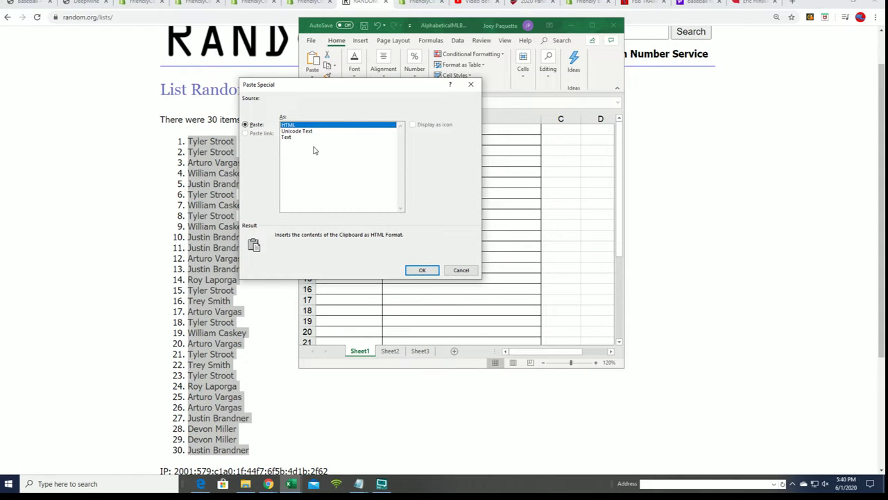
click(289, 141)
click(422, 270)
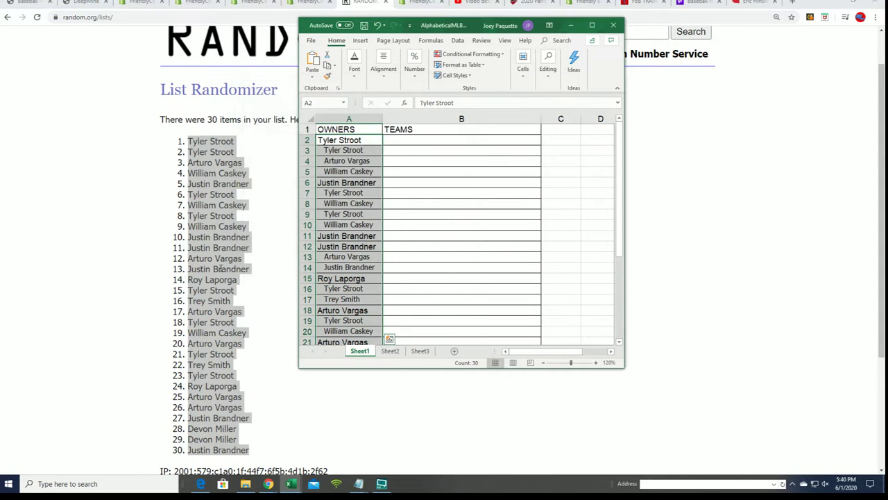
- Stretch the Excel window to the full screen height, select cell B2 under TEAMS and minimize the workbook
scroll(288, 340, down, 3)
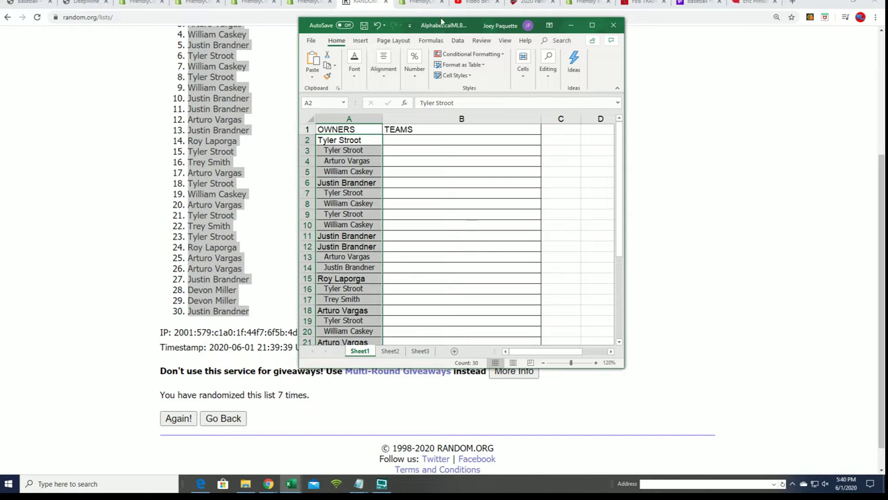
drag(444, 14, 443, 0)
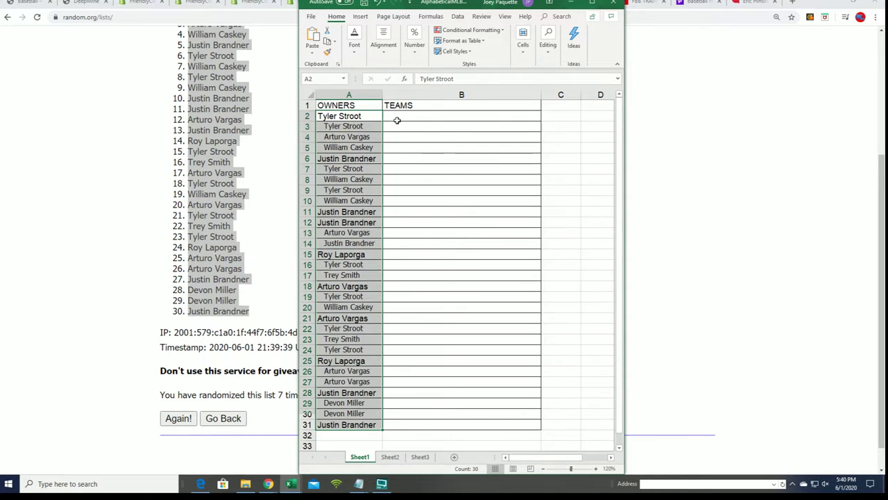
click(396, 118)
click(579, 6)
- Open a new blank List Randomizer form on RANDOM.ORG
scroll(328, 145, up, 5)
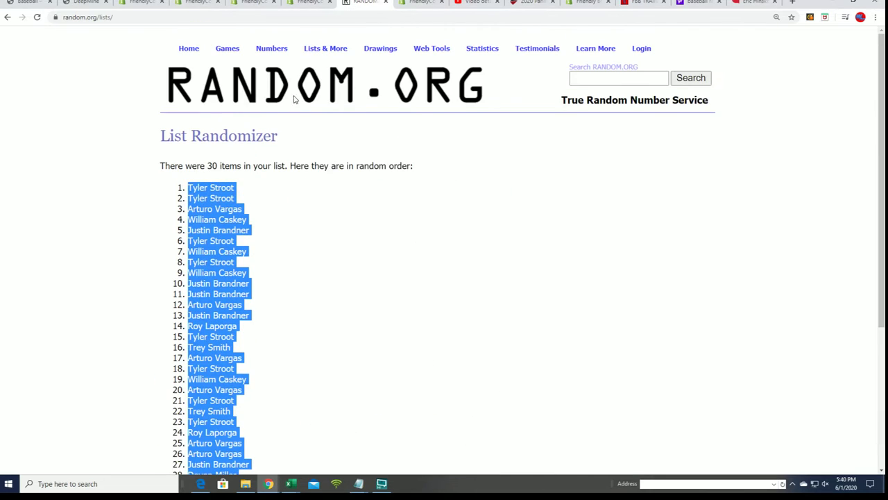
mouse_move(322, 48)
click(316, 64)
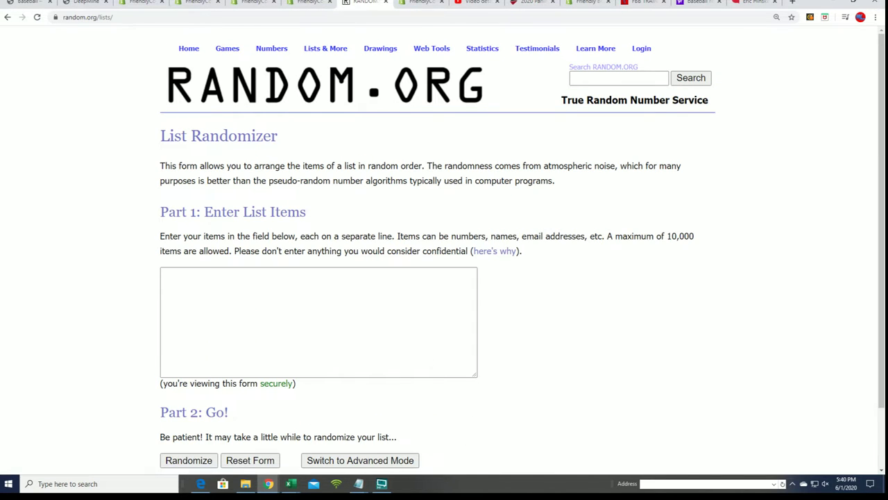
- Copy the baseball team list, Arizona Diamondbacks through Washington Nationals, from Notepad and paste it into the List Randomizer's items field
key(alt+Tab)
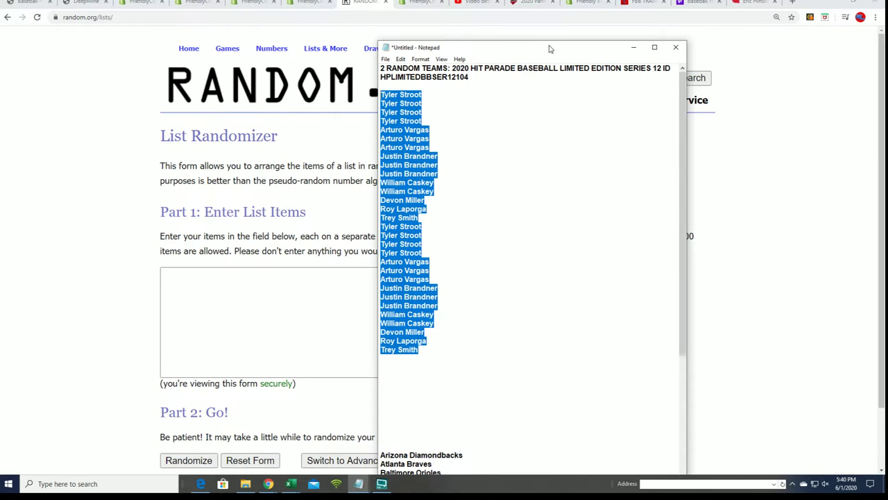
drag(548, 43, 548, 0)
scroll(455, 439, down, 8)
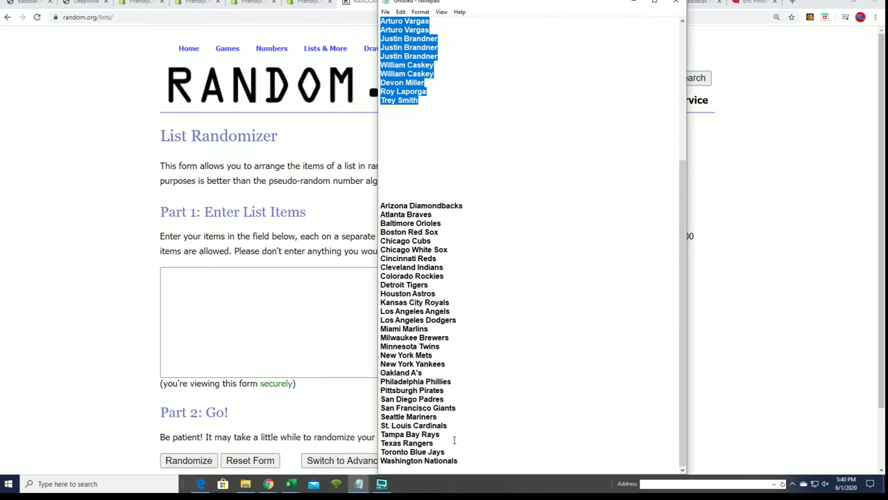
drag(460, 458, 382, 206)
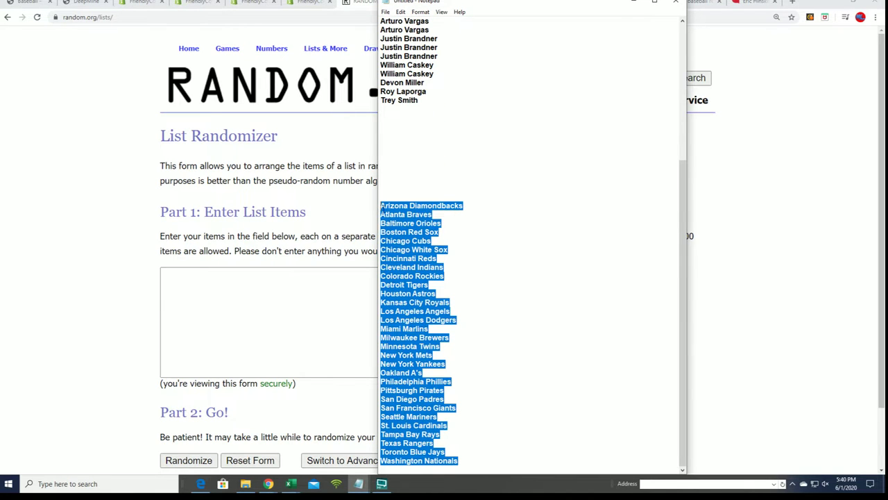
right_click(399, 213)
click(407, 240)
right_click(177, 278)
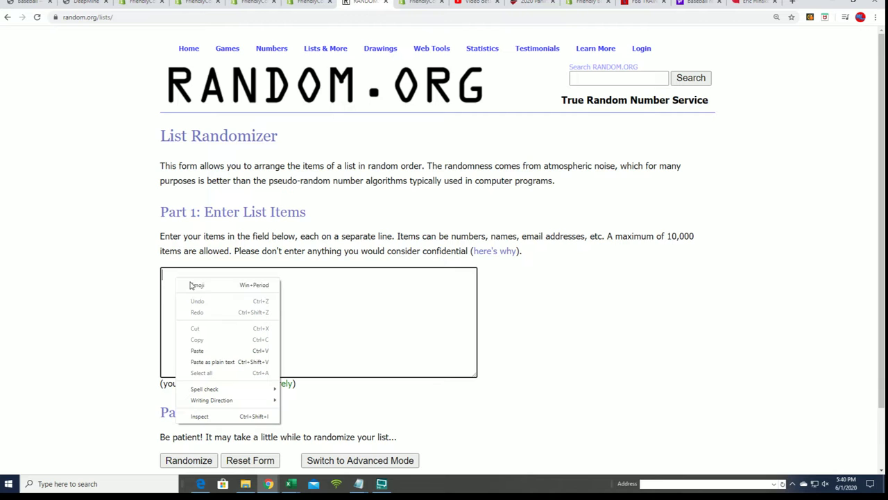
click(202, 350)
- Randomize the baseball team list seven times in a row
scroll(505, 358, down, 1)
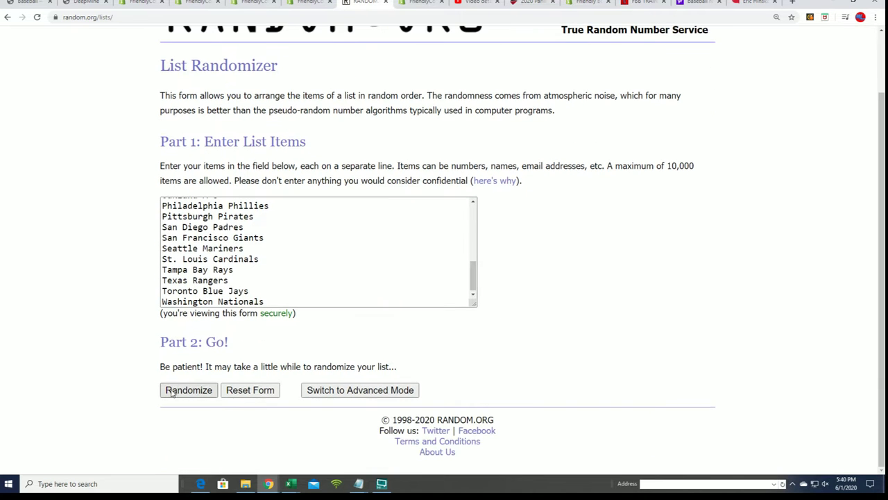
click(170, 391)
scroll(174, 391, down, 3)
click(175, 391)
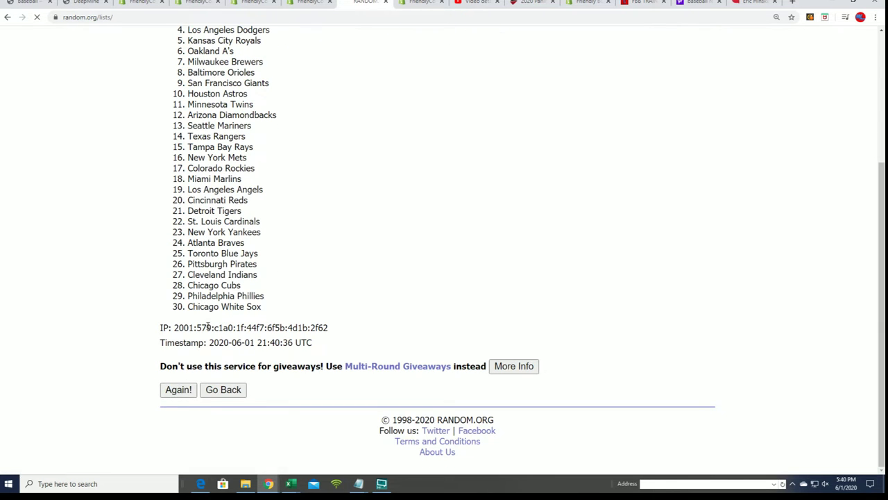
scroll(174, 402, down, 3)
click(173, 390)
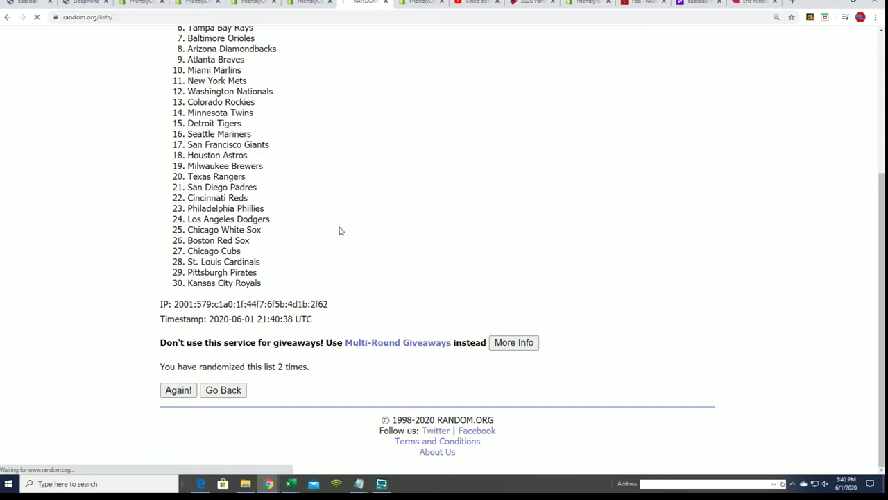
click(173, 390)
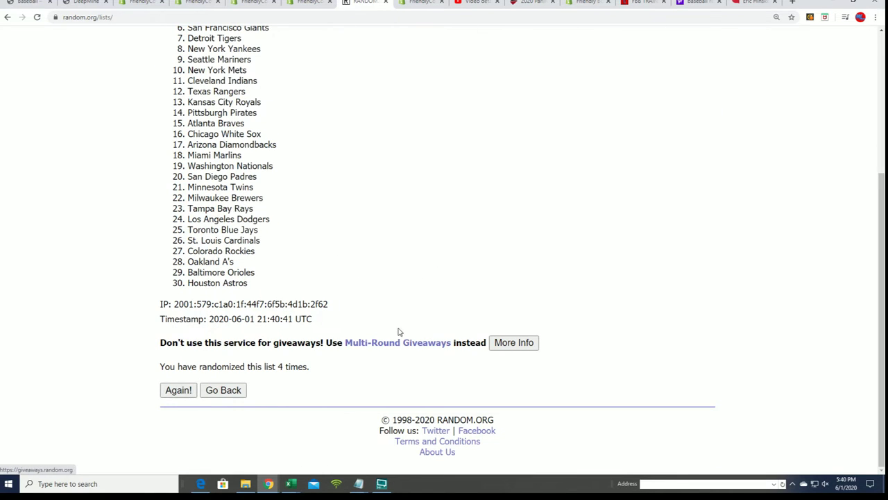
click(182, 392)
scroll(338, 287, down, 5)
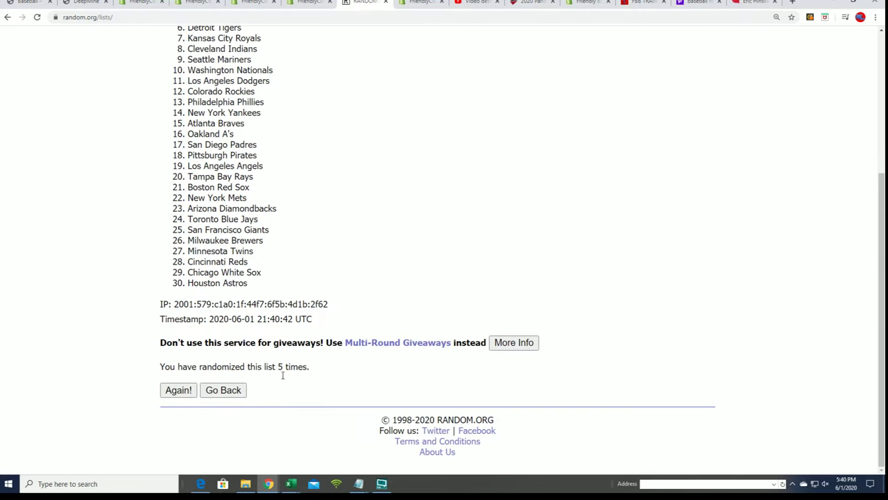
click(179, 394)
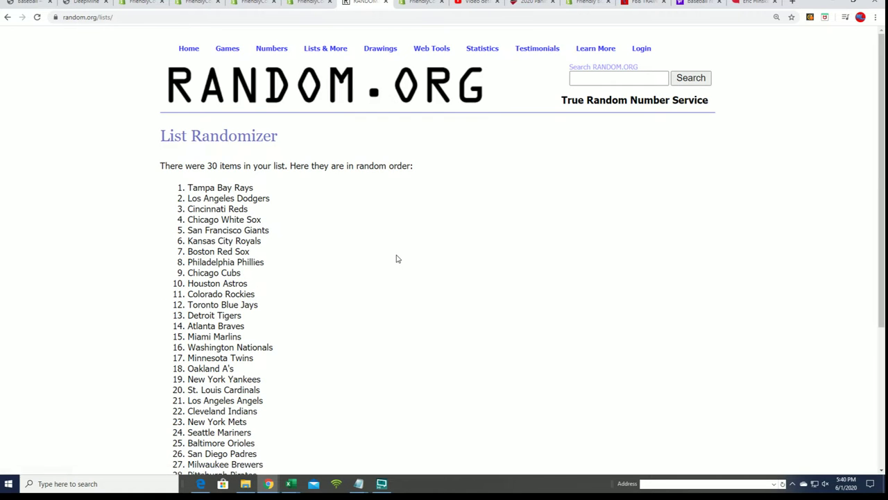
scroll(382, 267, down, 4)
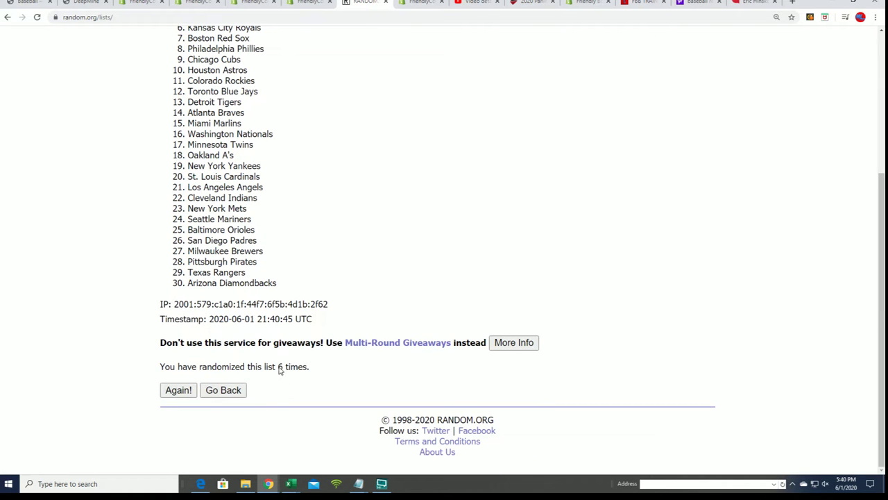
click(186, 389)
scroll(257, 129, down, 1)
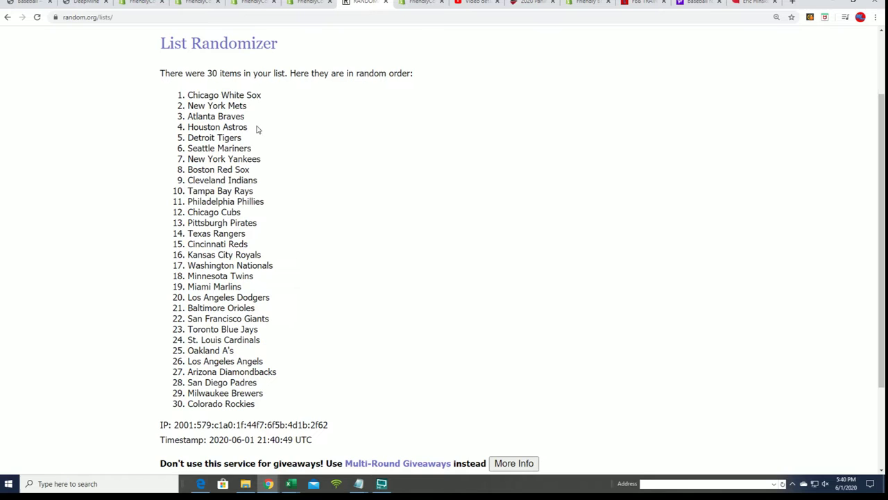
- Copy the 30 randomized team names, Chicago White Sox through Colorado Rockies, from the List Randomizer results
drag(189, 90, 283, 409)
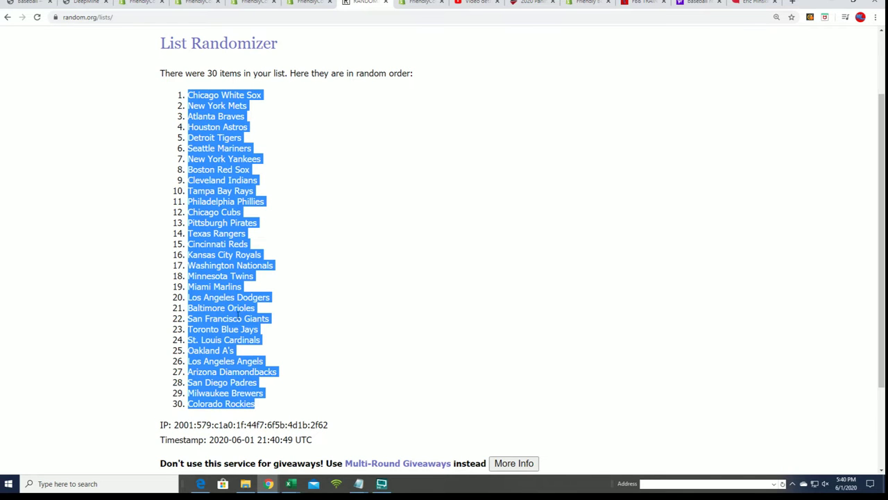
right_click(217, 240)
click(264, 245)
scroll(416, 395, down, 2)
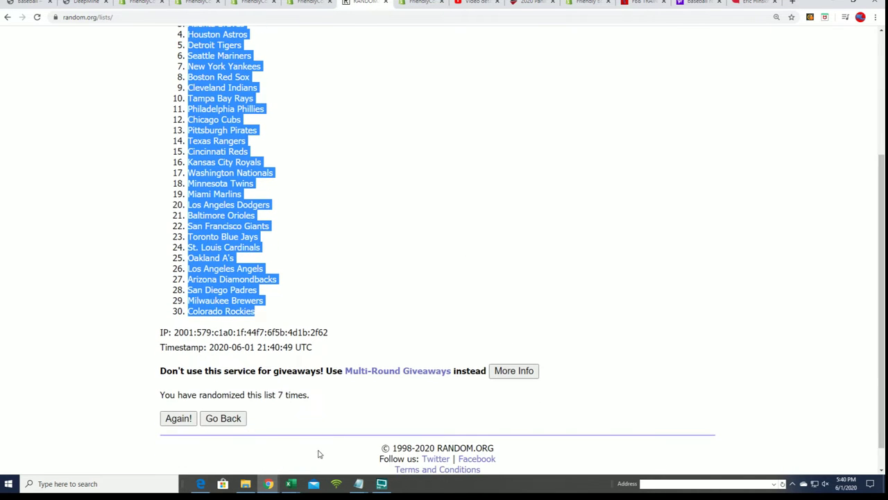
scroll(333, 423, up, 1)
scroll(376, 397, up, 1)
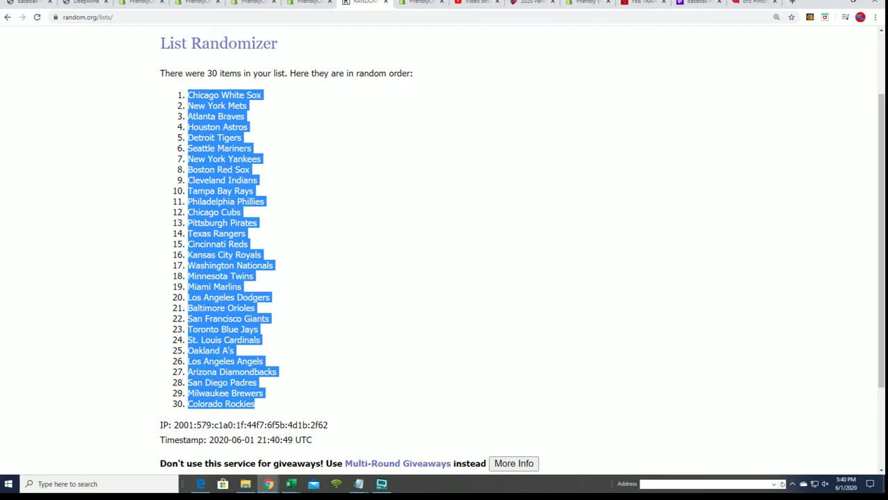
- Switch to the Excel workbook and paste the team names as plain Text into the TEAMS column starting at B2
key(alt+Tab)
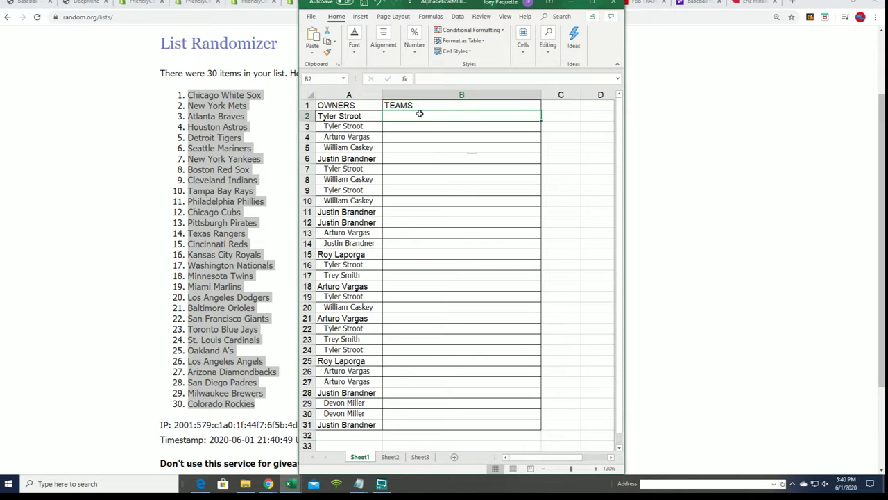
right_click(400, 116)
click(439, 173)
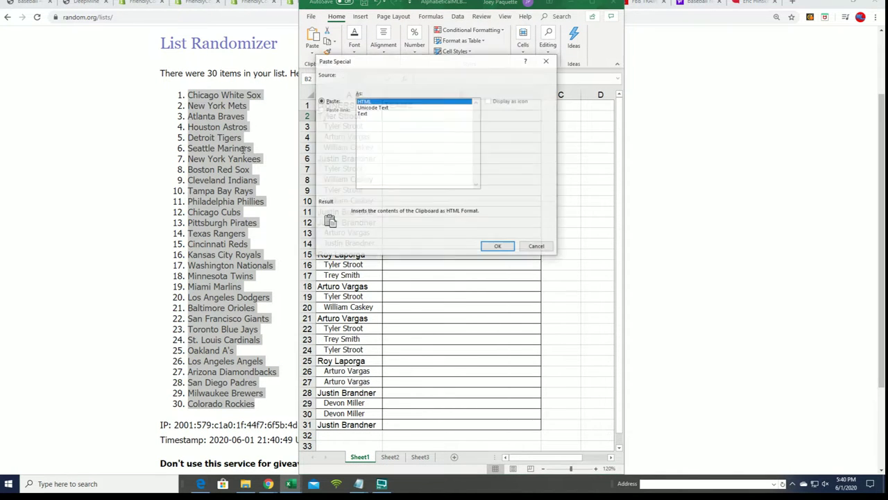
click(364, 114)
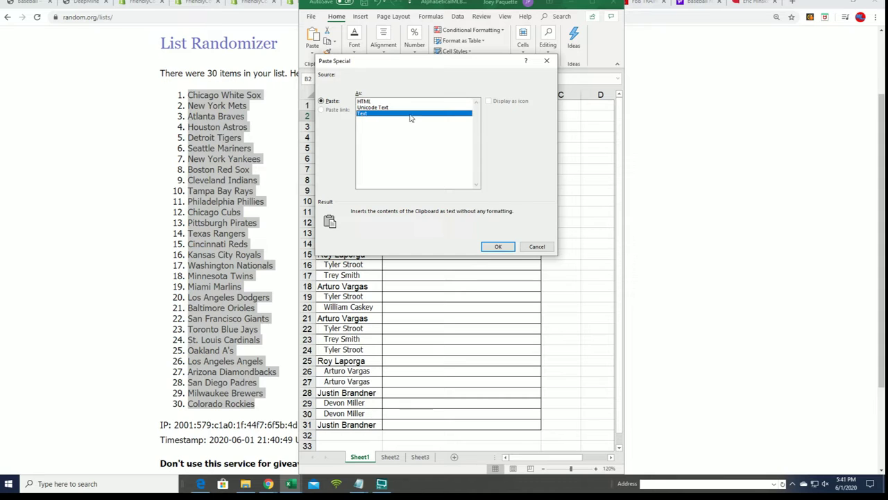
click(498, 247)
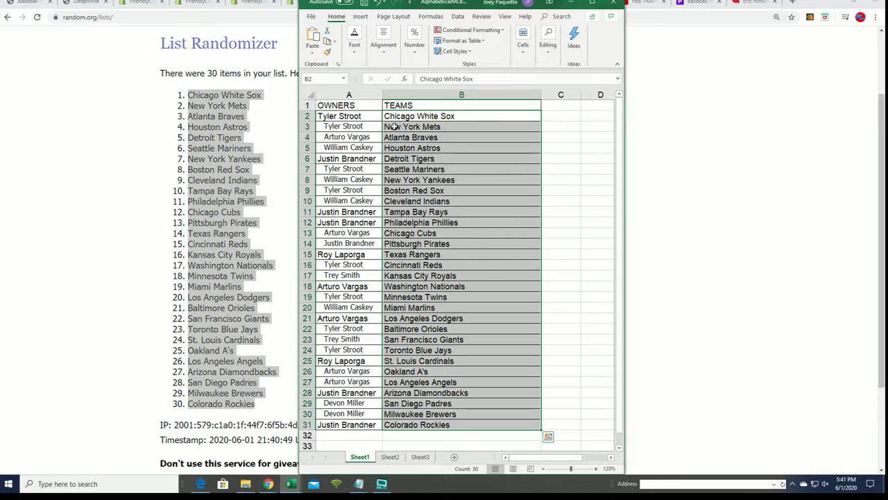
- Maximize the workbook and sort the teams in B2:B31 from A to Z, expanding the selection to include the owners
click(592, 4)
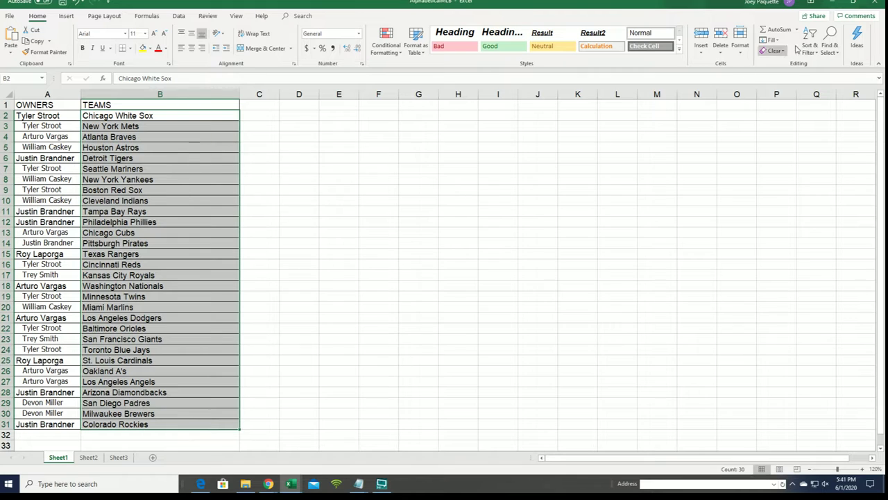
click(810, 46)
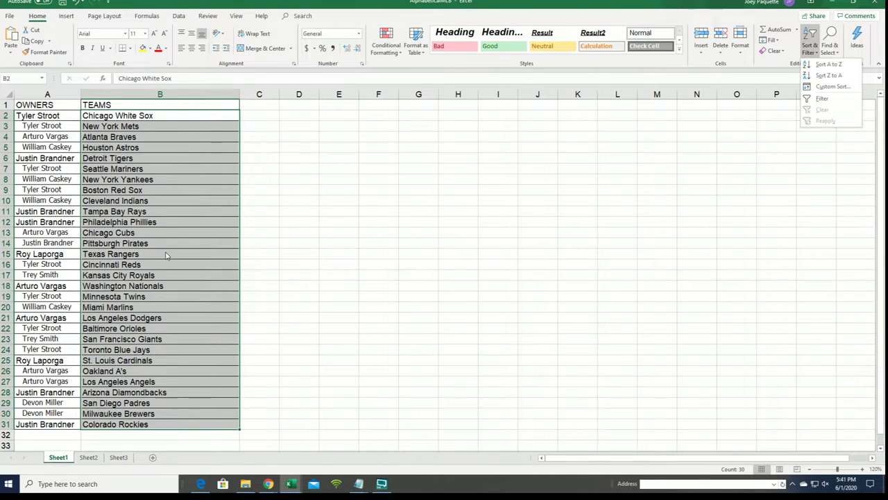
click(142, 185)
click(123, 134)
drag(118, 115, 132, 424)
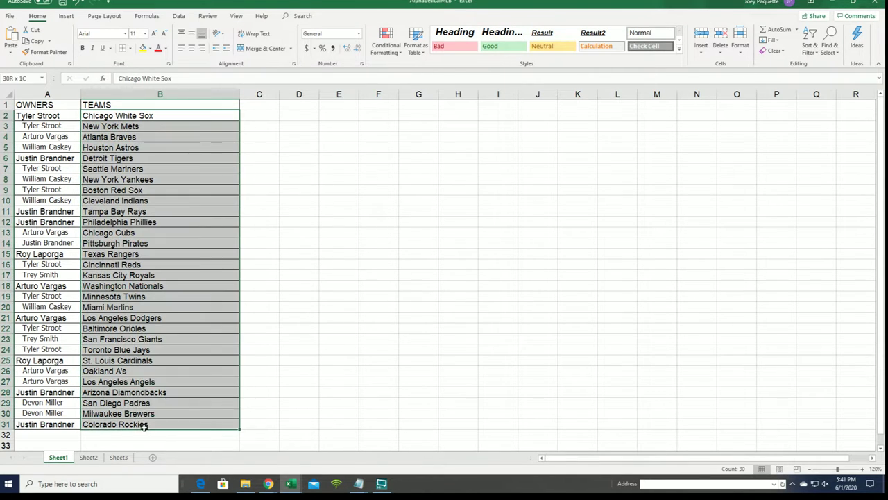
click(812, 49)
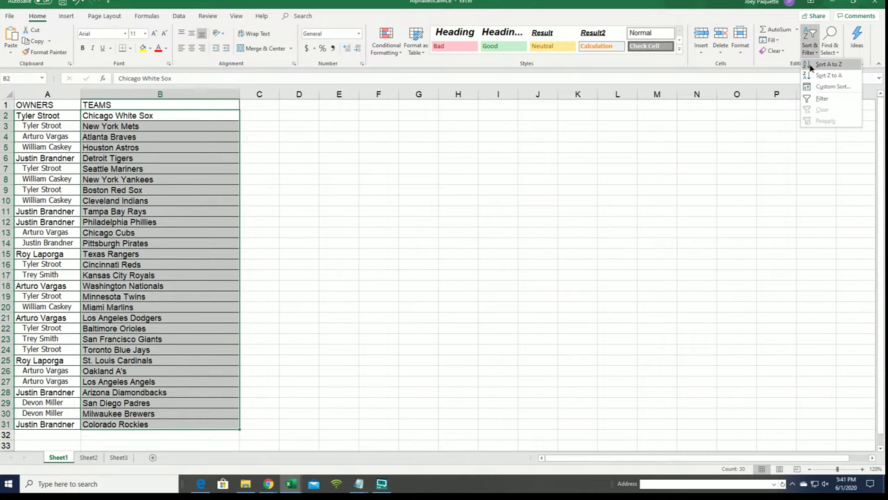
click(810, 64)
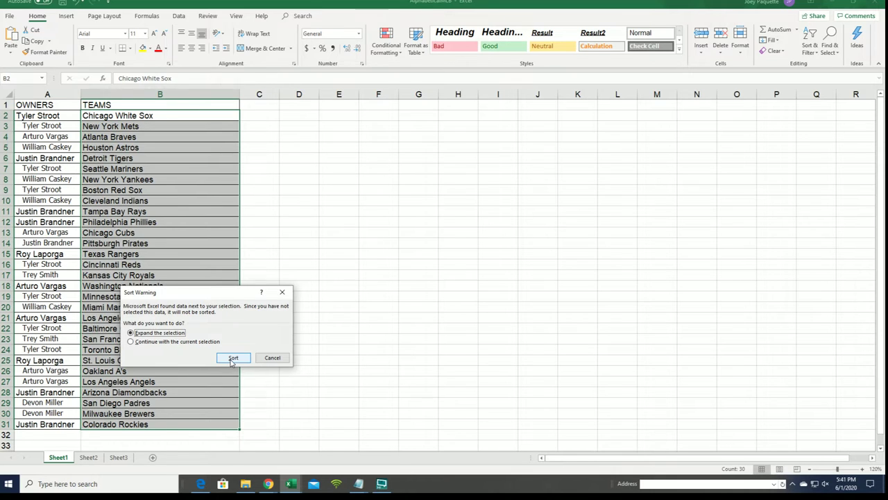
click(232, 358)
click(458, 189)
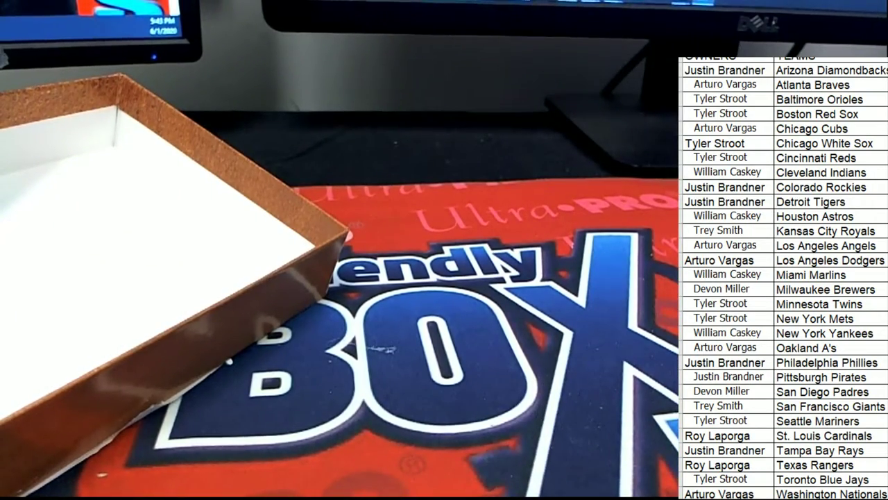
- Highlight the owner cell beside Texas Rangers in yellow
click(738, 465)
key(F4)
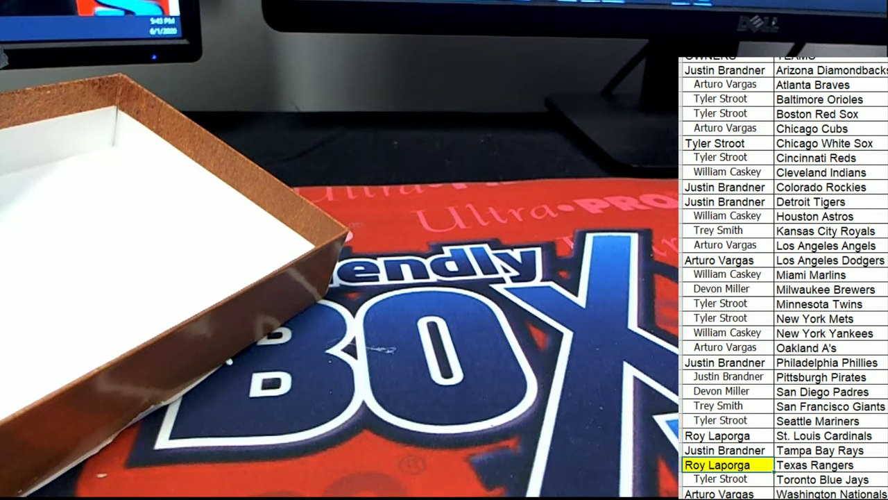